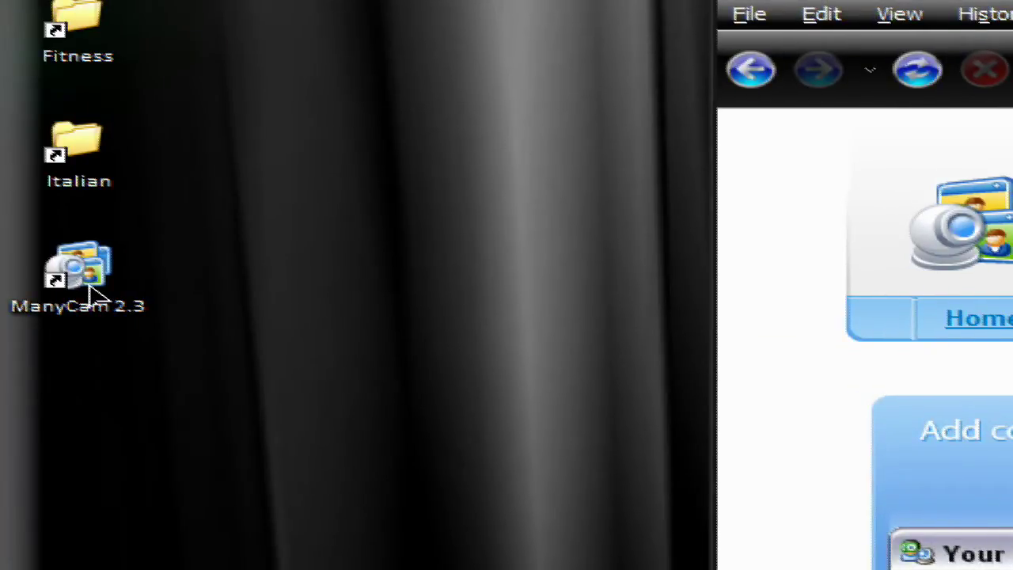
Step: Launch ManyCam 2.3, show its Sources options with the Logitech camera feed, and bring up Skype
double_click(94, 290)
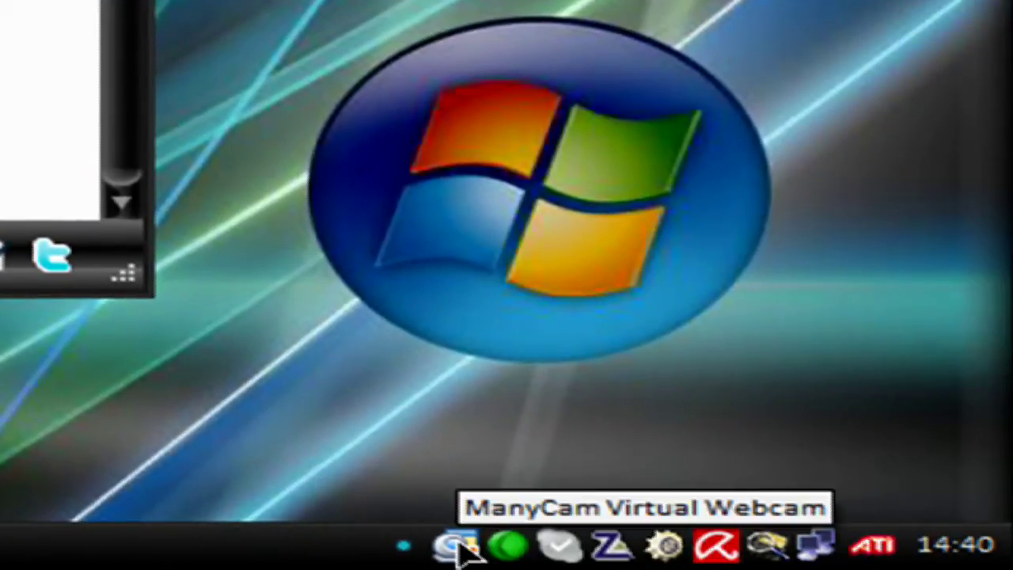
right_click(458, 547)
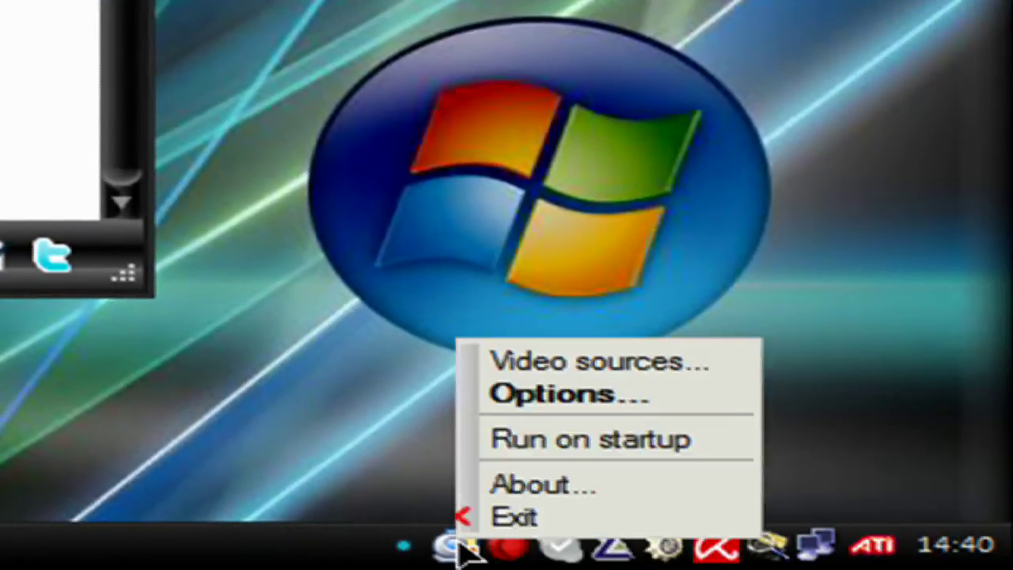
left_click(568, 393)
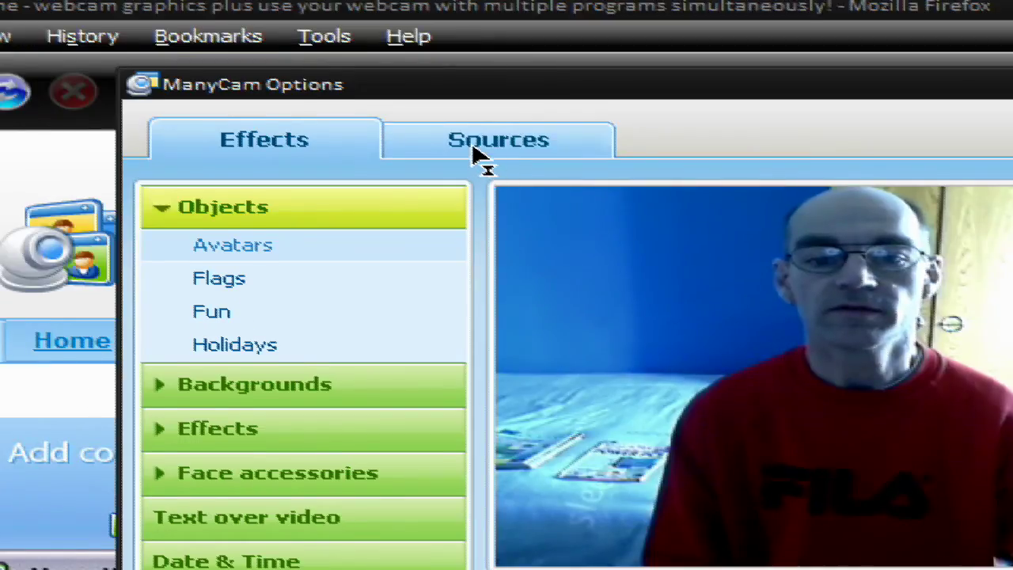
left_click(475, 154)
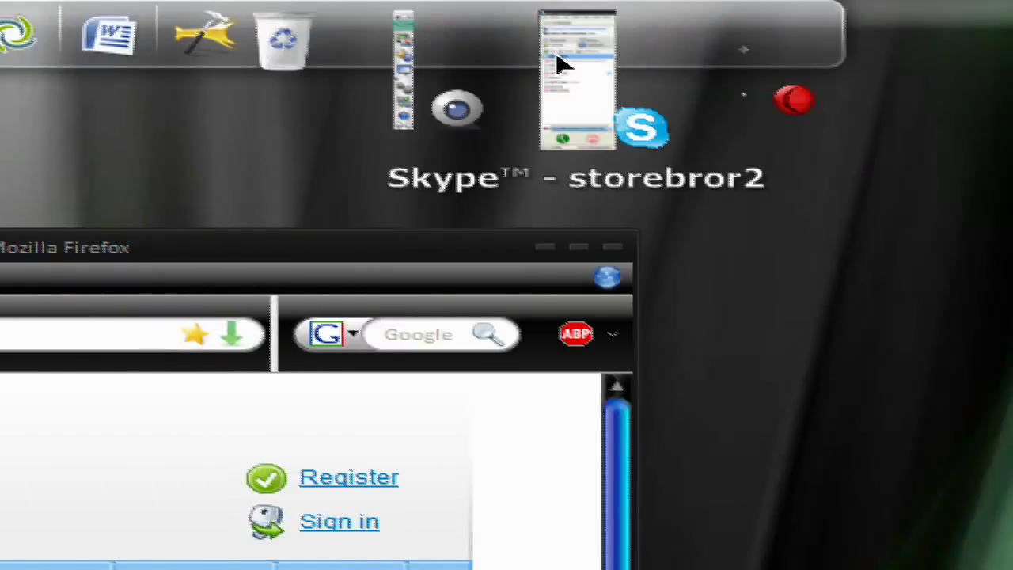
left_click(559, 63)
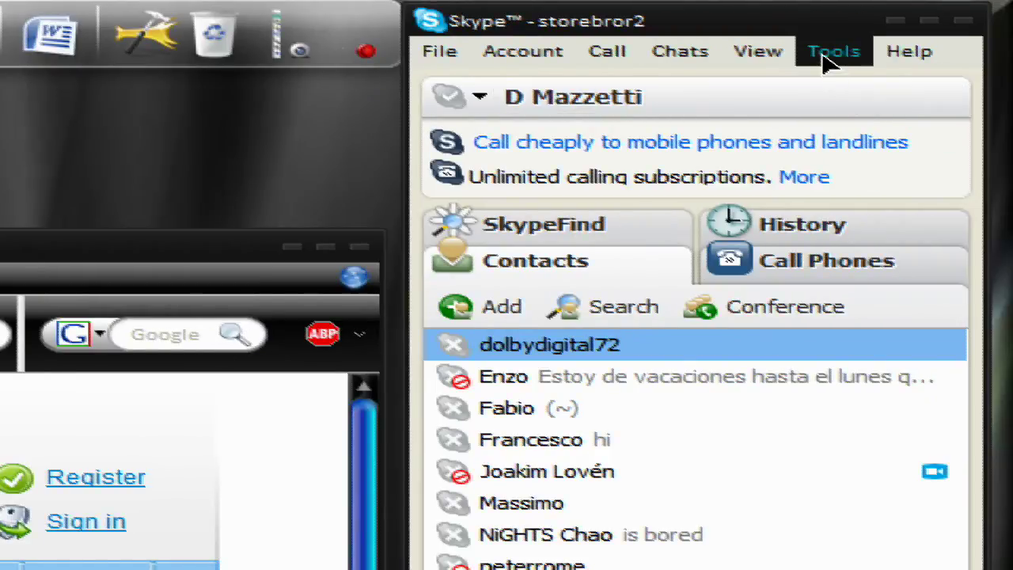
Step: Set Skype's Video Settings webcam to ManyCam Virtual Webcam and save it
left_click(831, 52)
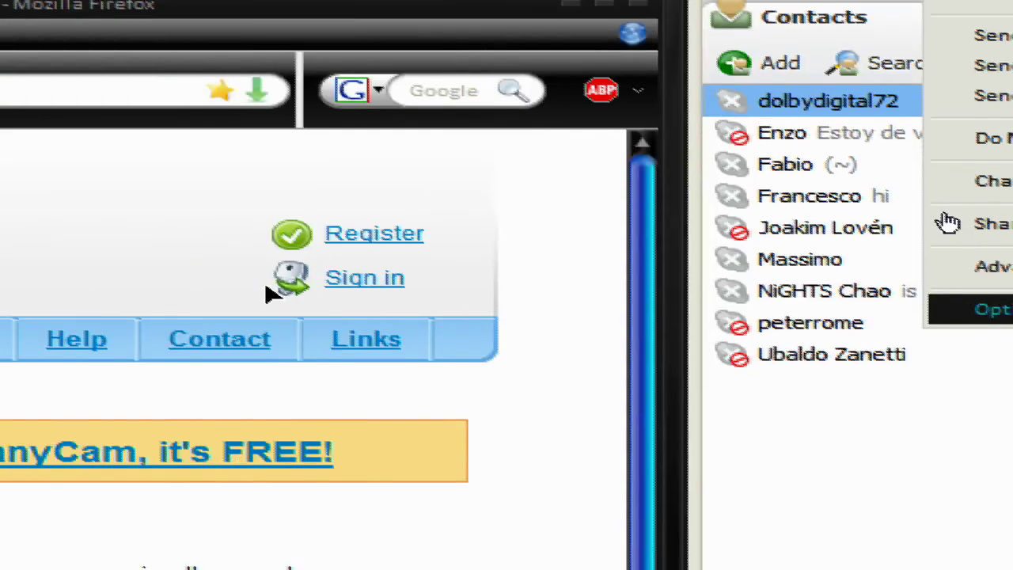
key("Return")
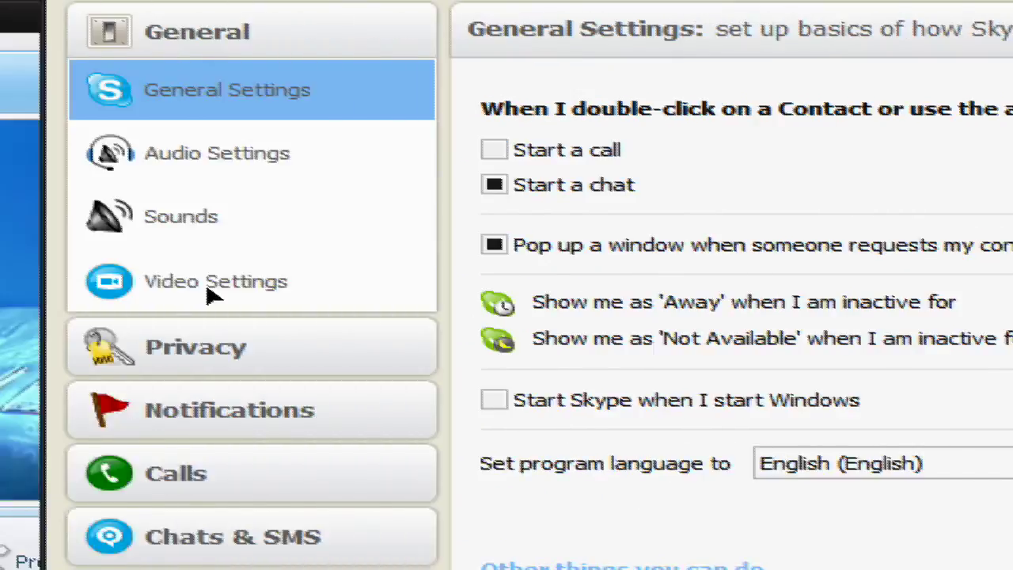
left_click(210, 292)
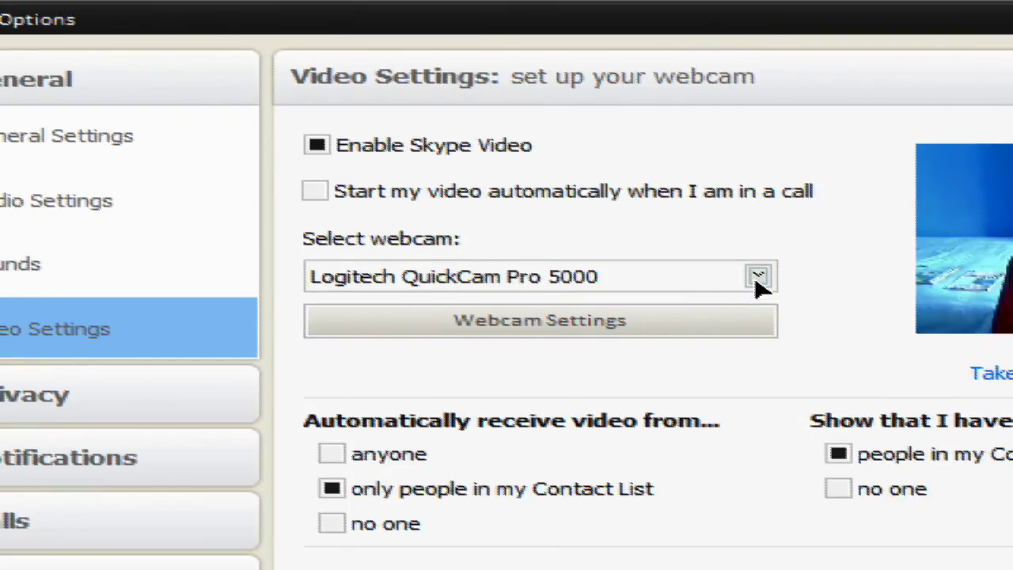
left_click(960, 249)
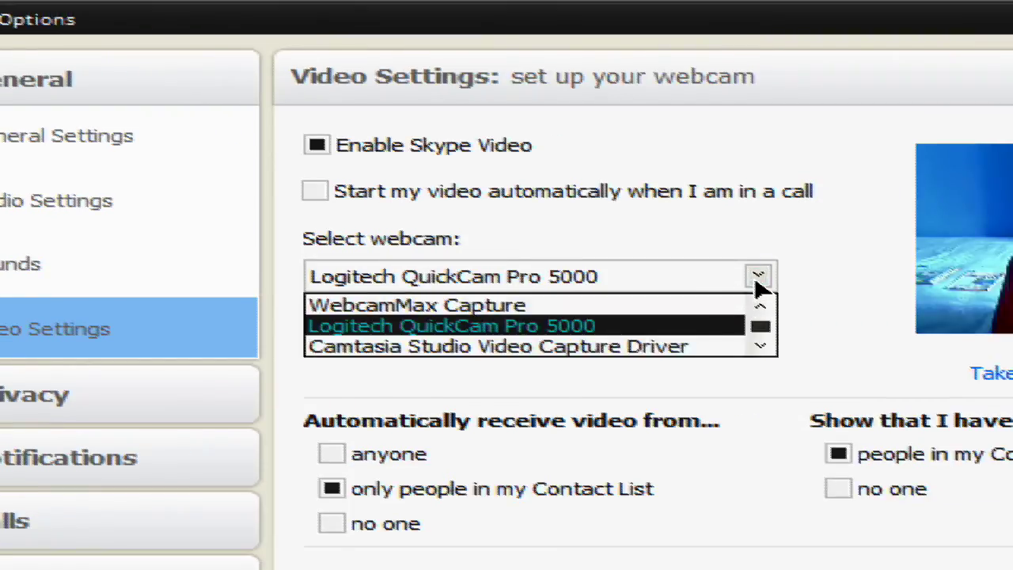
left_click(760, 305)
left_click(760, 306)
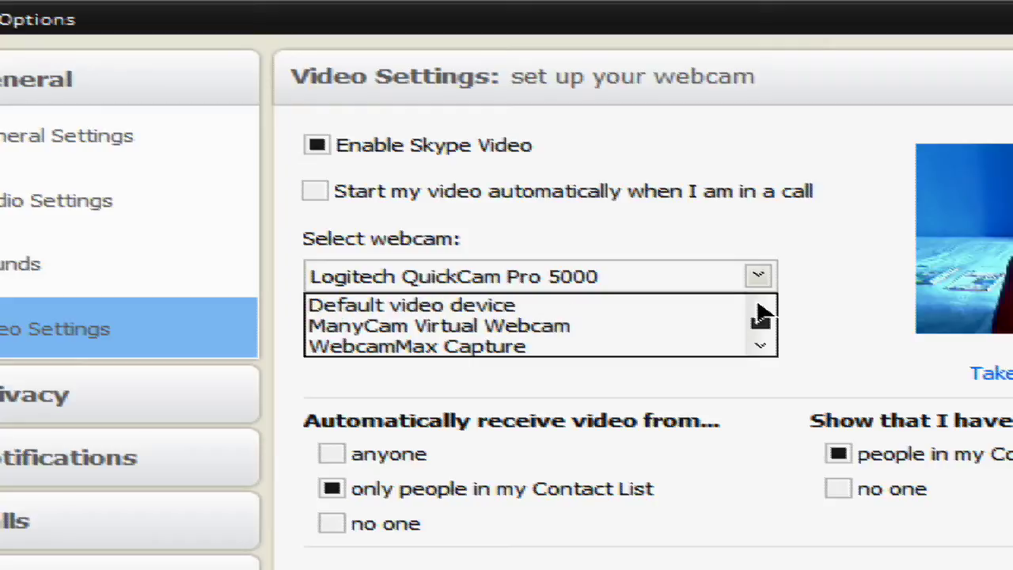
left_click(546, 332)
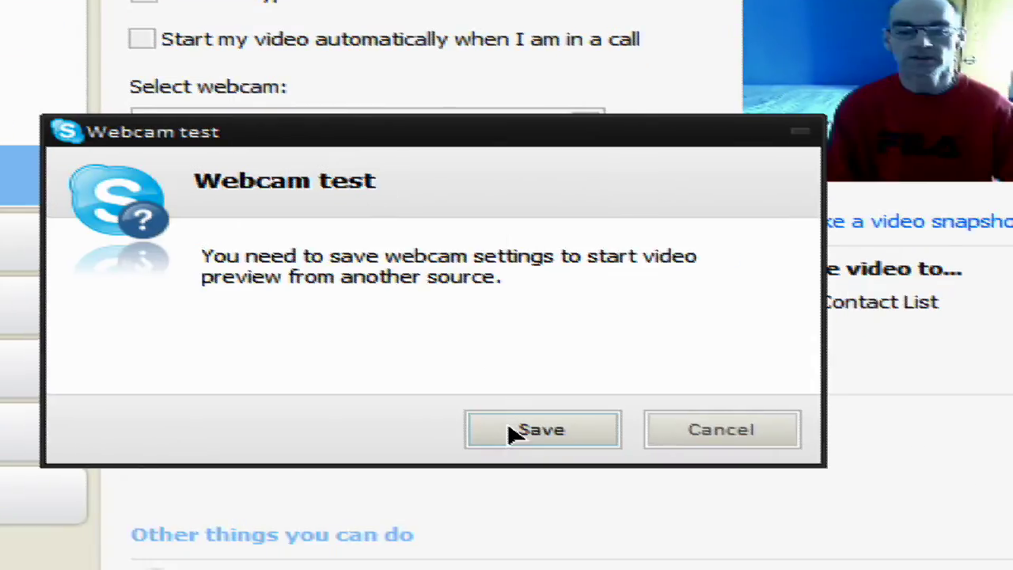
left_click(522, 429)
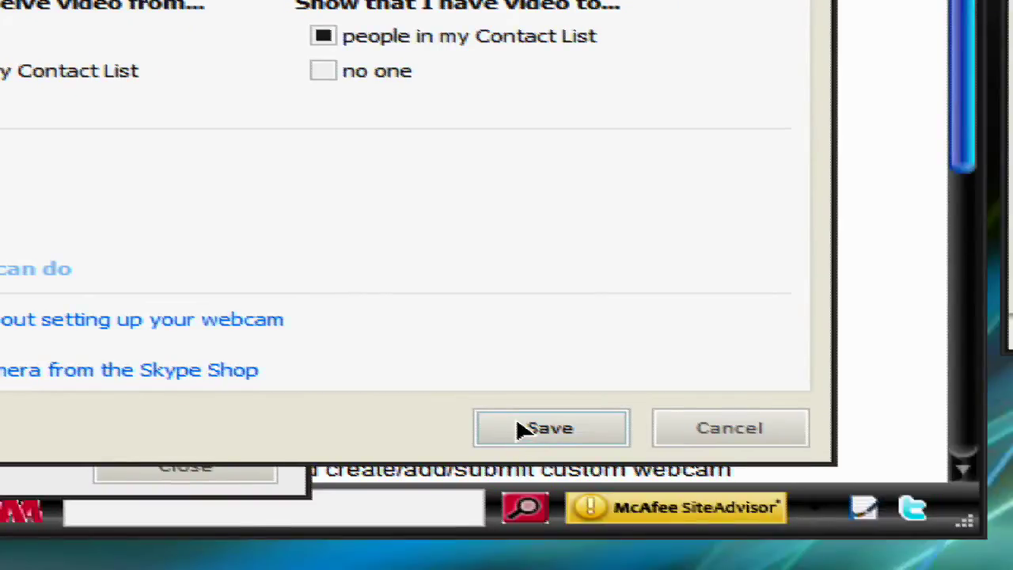
left_click(522, 430)
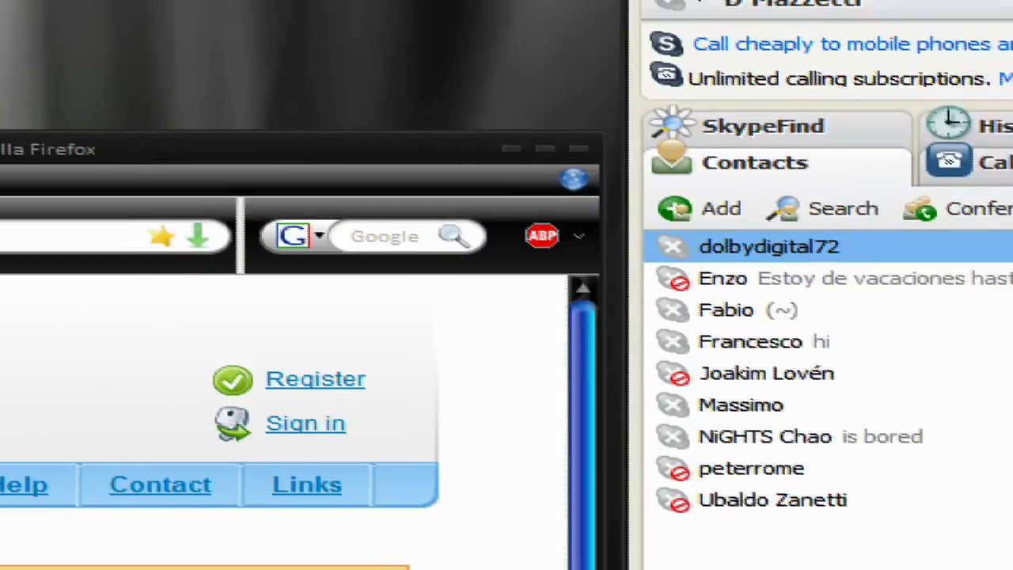
Step: Reopen Skype's Video Settings, then show ManyCam's Effects tab with the Effects category expanded
left_click(832, 50)
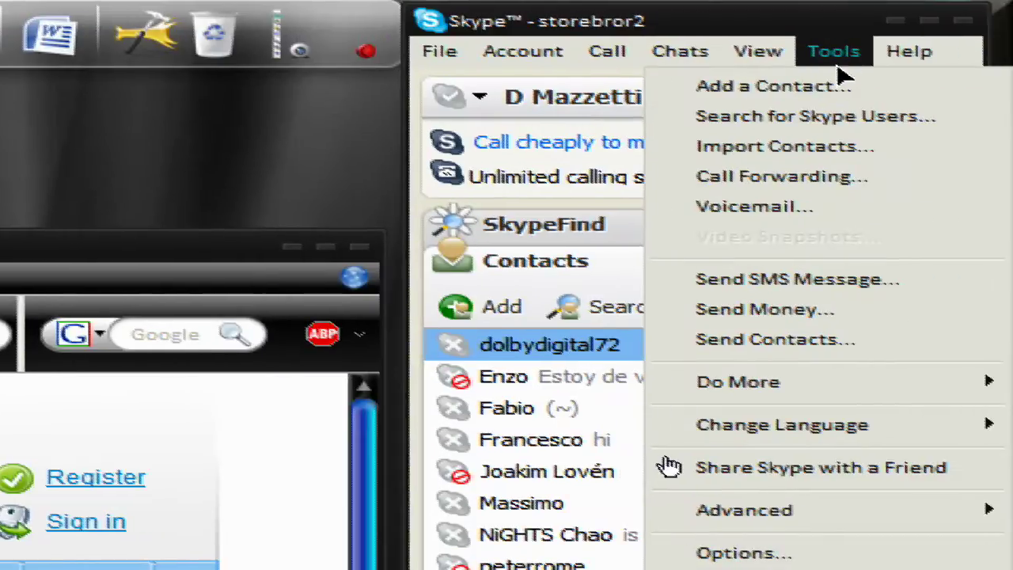
mouse_move(756, 396)
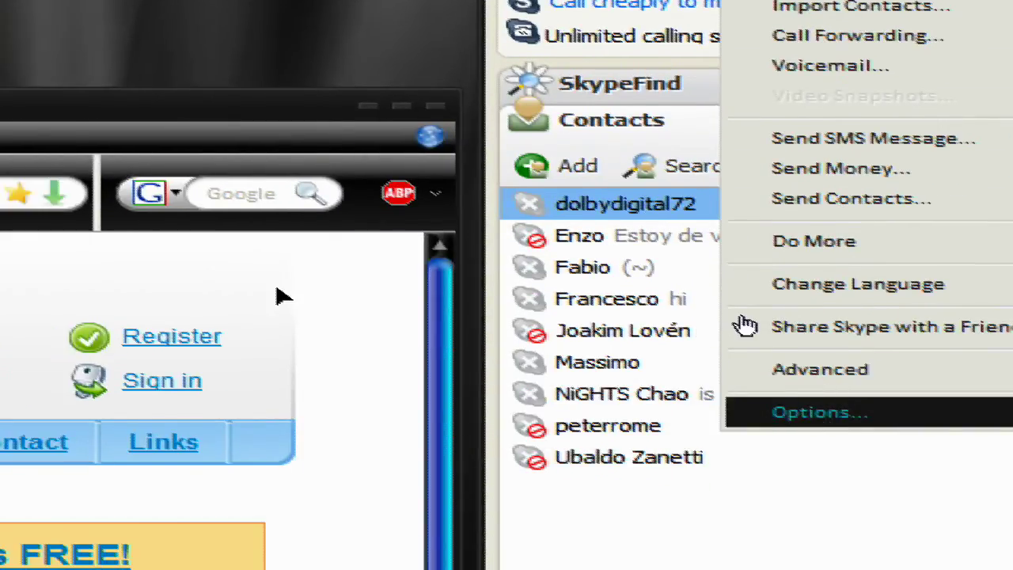
key("Return")
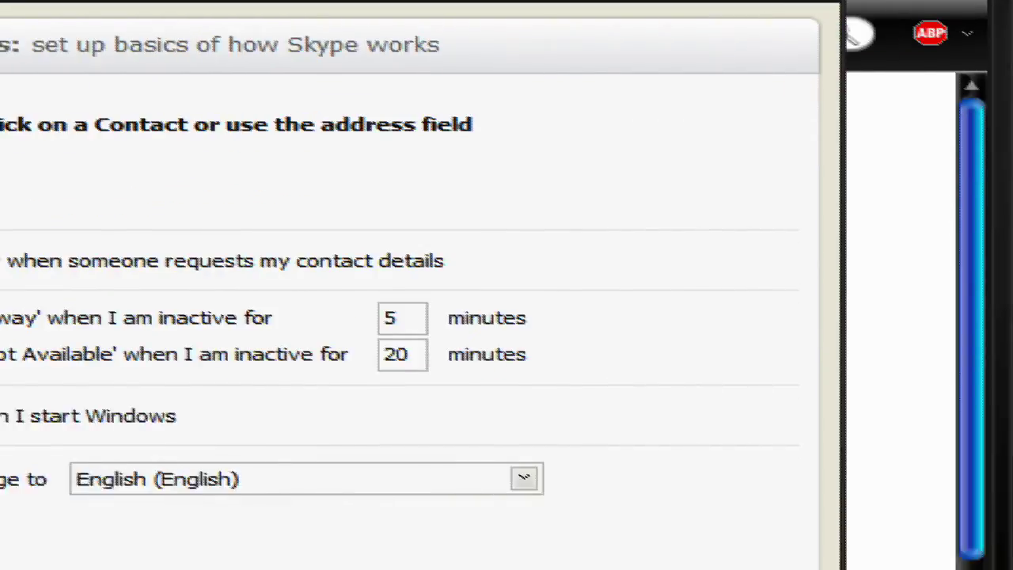
left_click(56, 294)
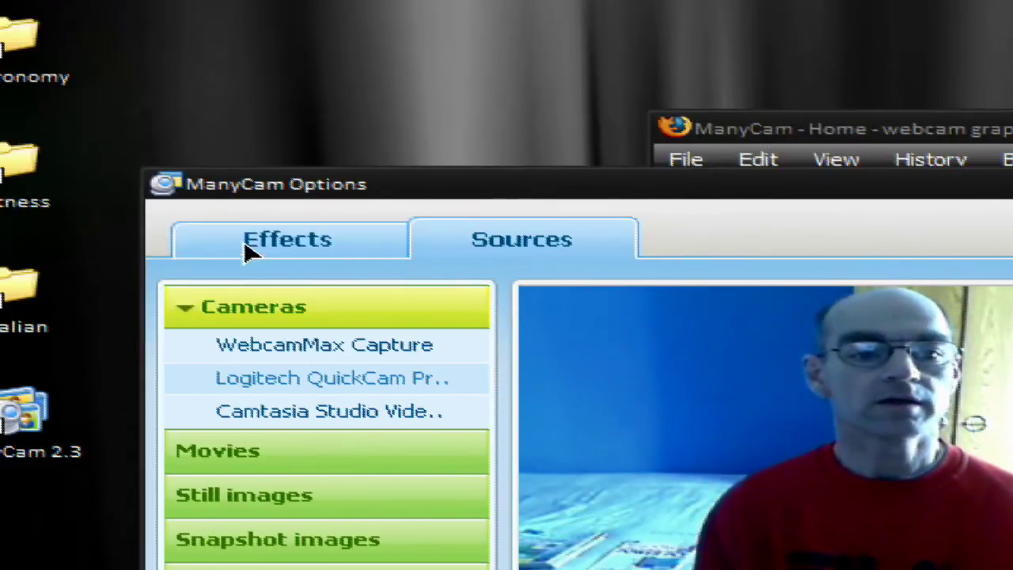
left_click(254, 249)
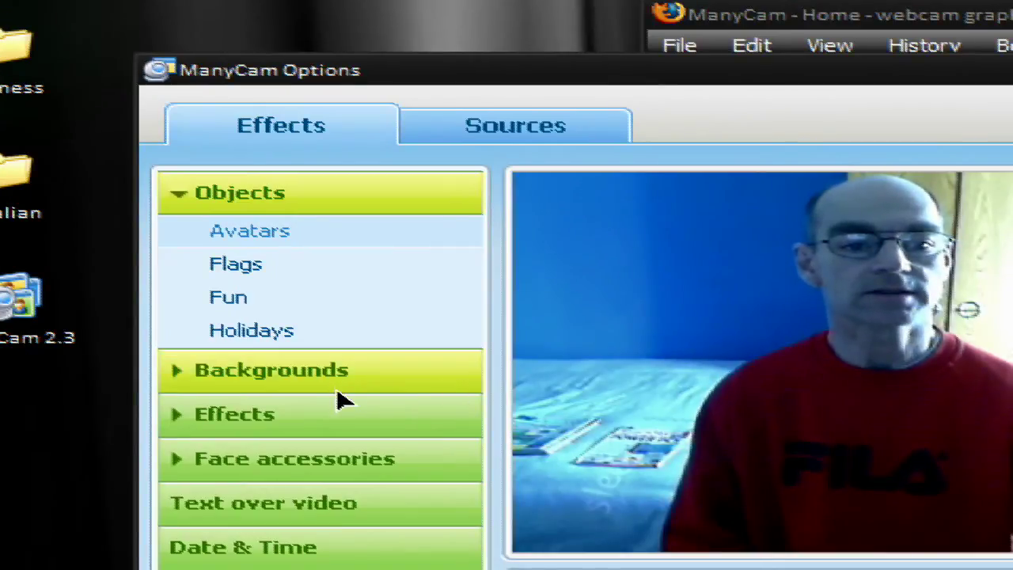
left_click(308, 418)
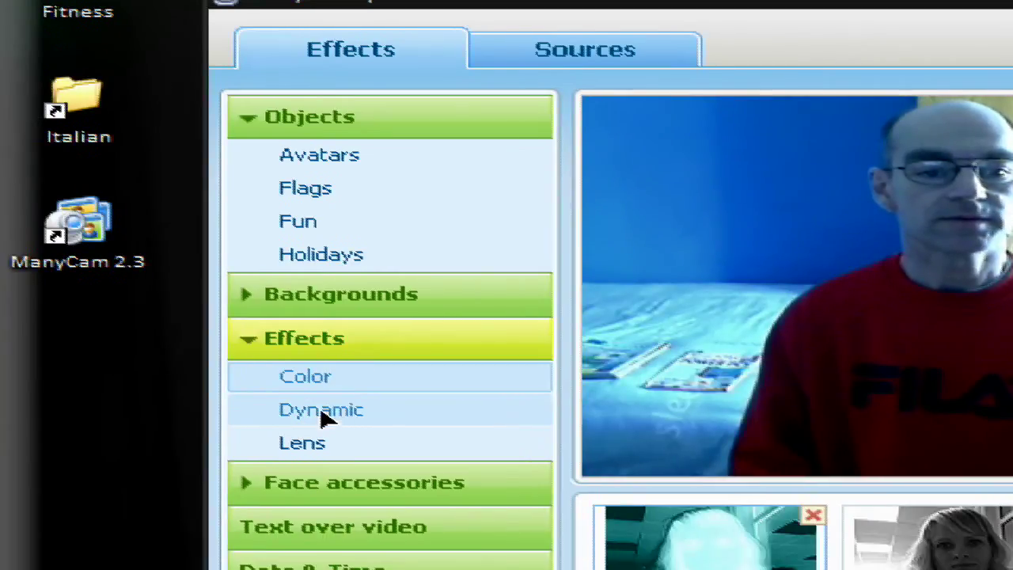
Step: Try the Snow, Water and Flame dynamic effects on the live video
left_click(323, 418)
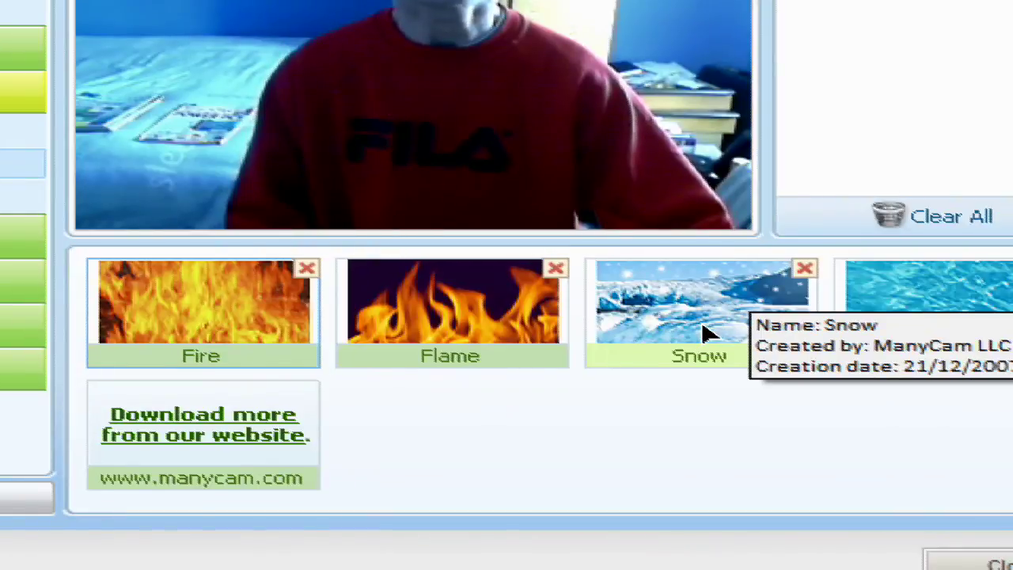
left_click(707, 333)
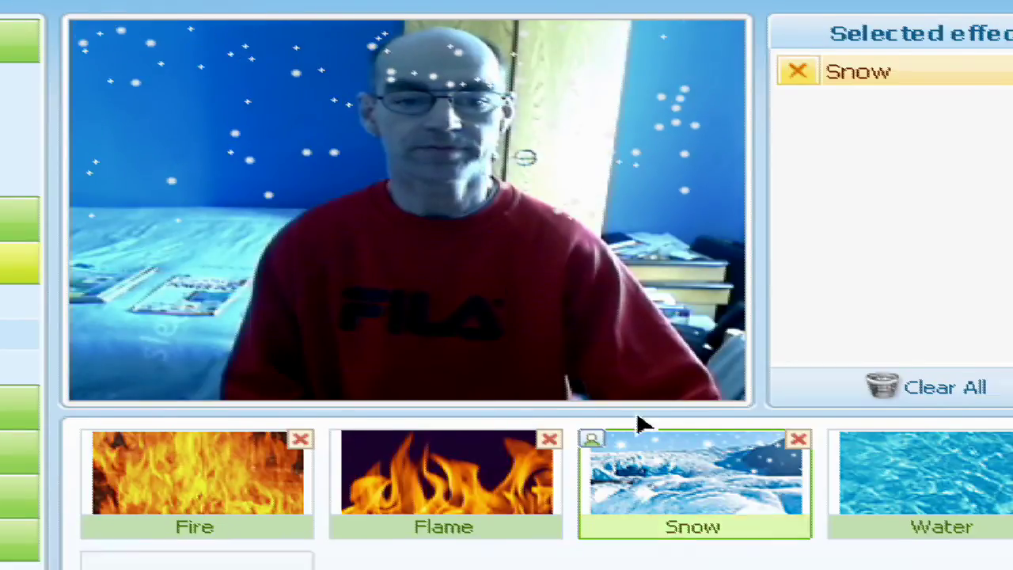
left_click(702, 486)
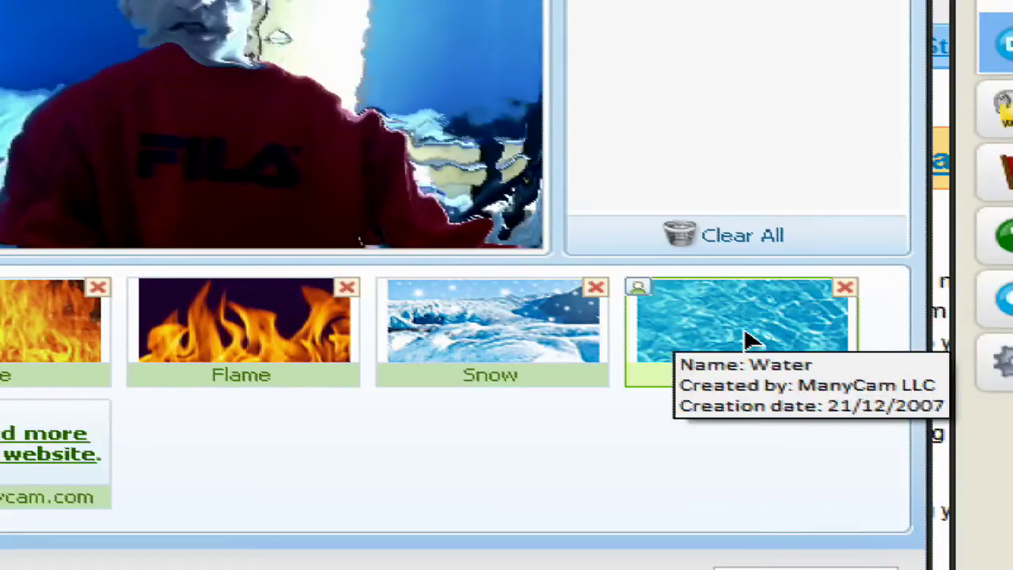
left_click(902, 467)
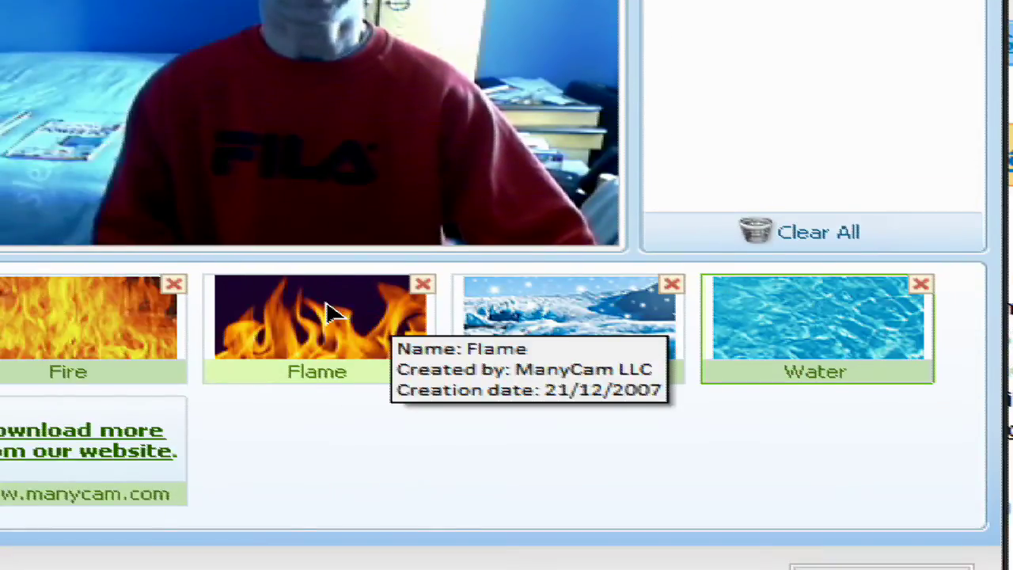
left_click(332, 312)
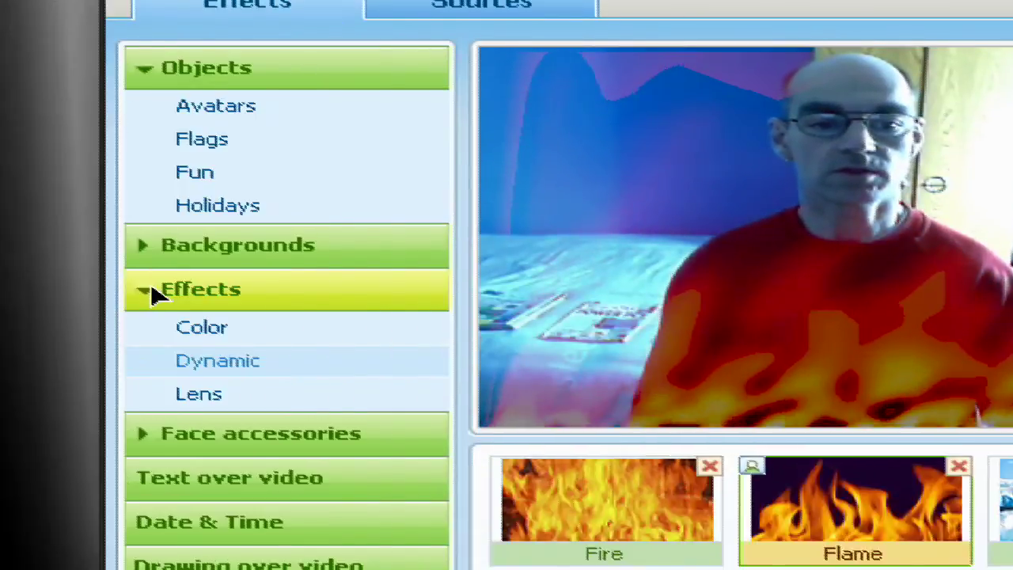
Step: Remove the Flame effect and show the Face accessories eyebrow choices
left_click(278, 293)
left_click(277, 336)
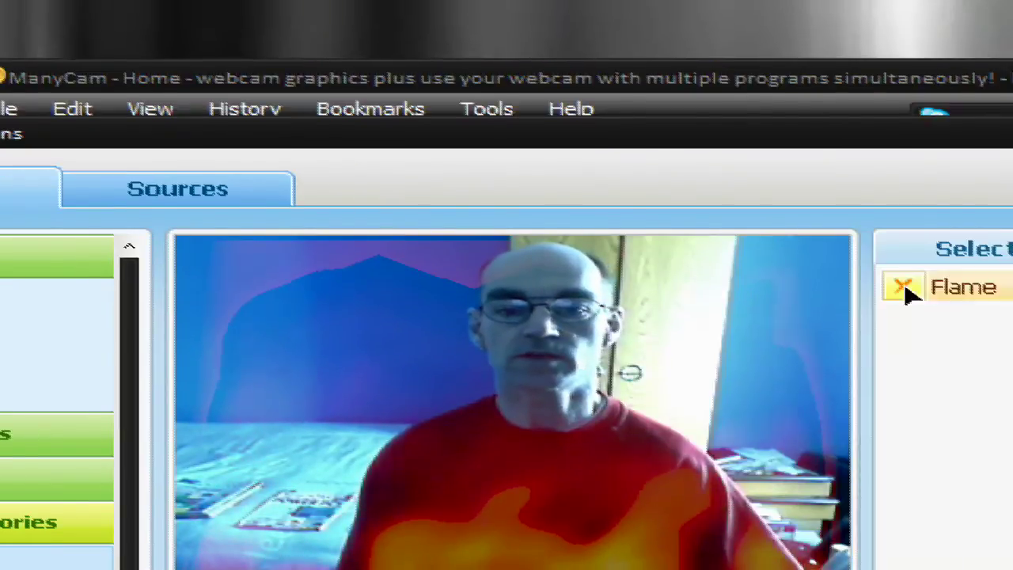
left_click(904, 287)
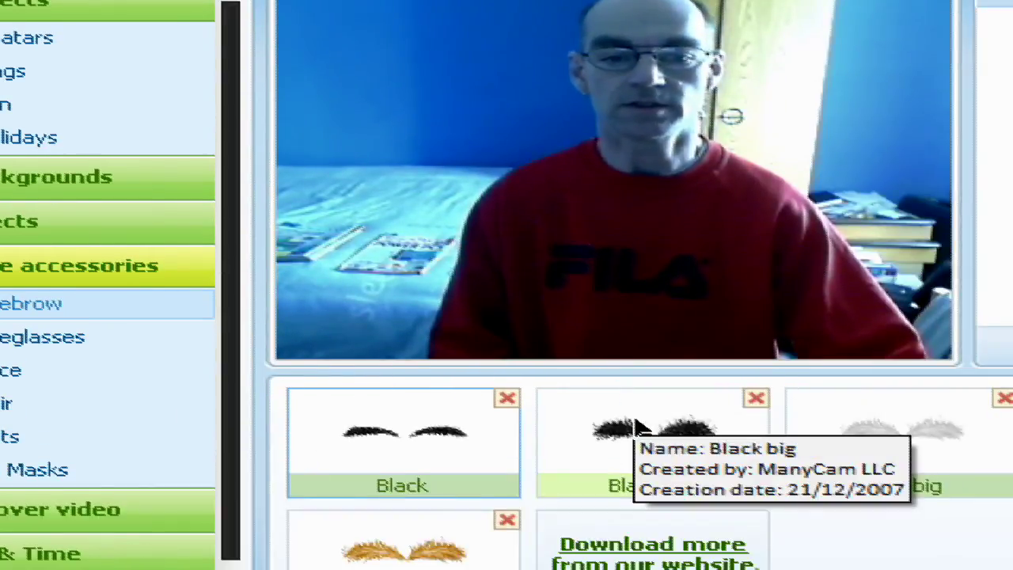
Step: Try Black big eyebrows and Afro hair on the webcam face, removing each afterwards
left_click(642, 426)
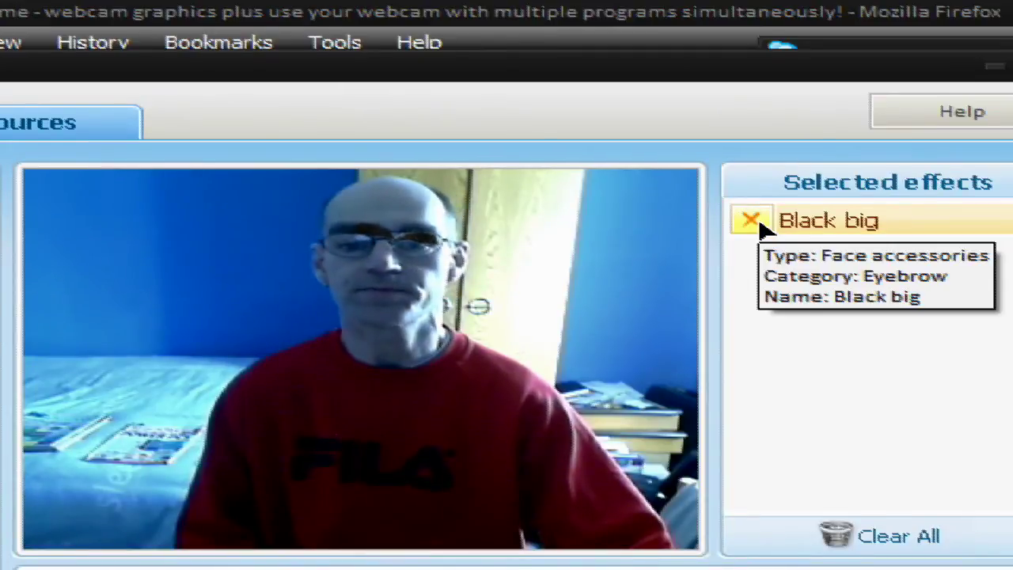
left_click(954, 68)
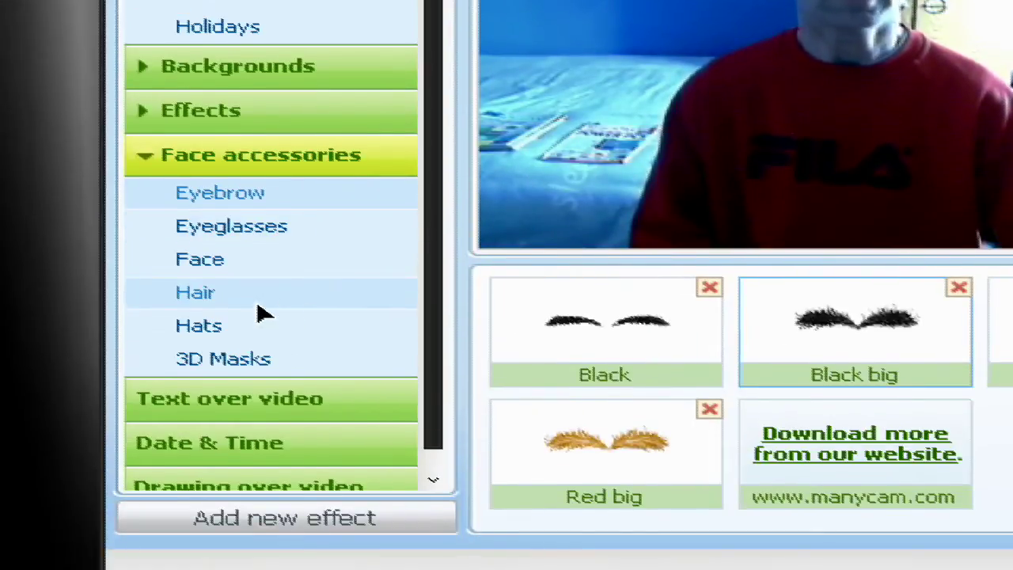
left_click(230, 293)
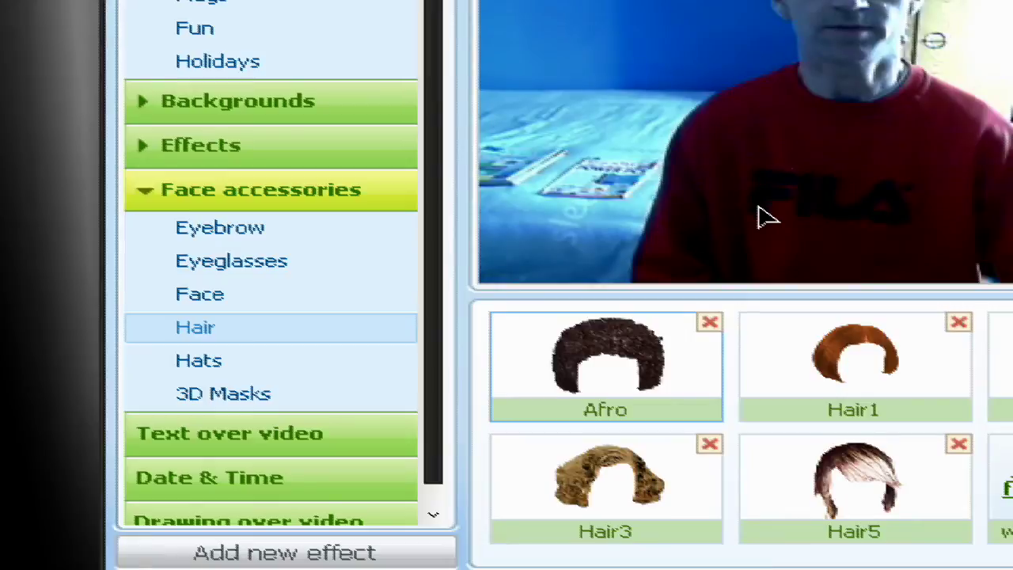
left_click(612, 352)
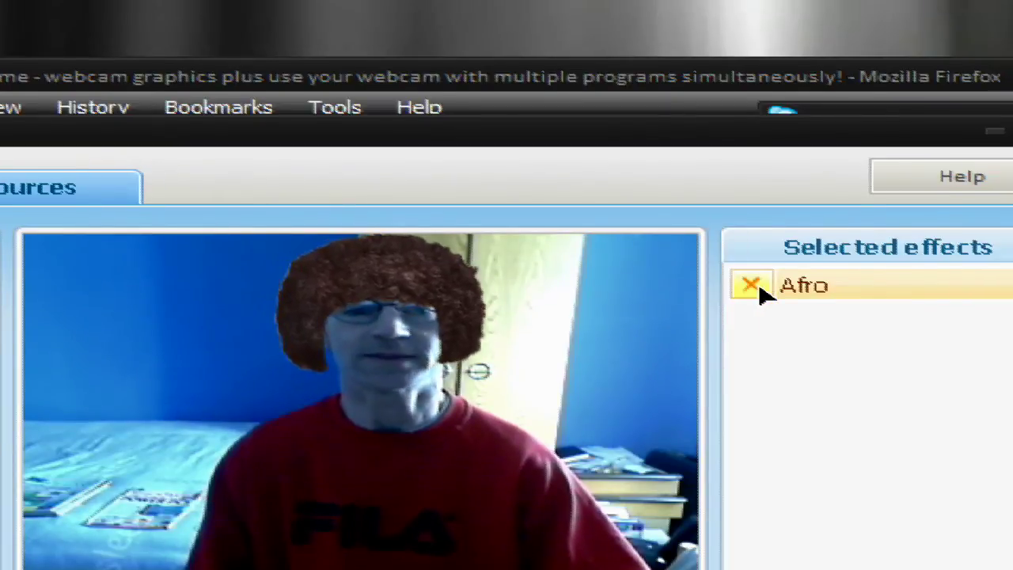
left_click(750, 286)
left_click(264, 292)
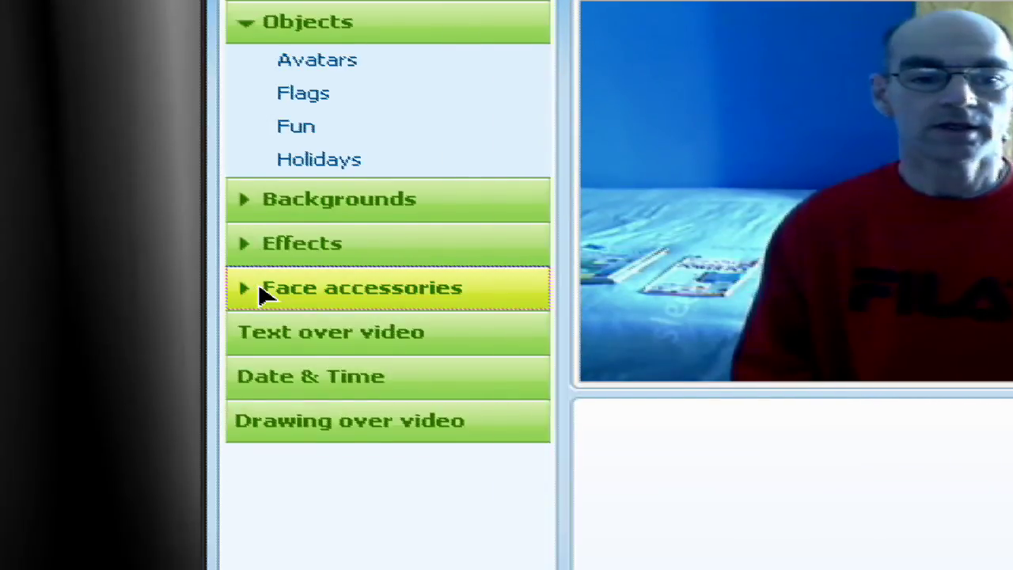
Step: Overlay the caption 'this is a test' on the video, then remove it
left_click(260, 344)
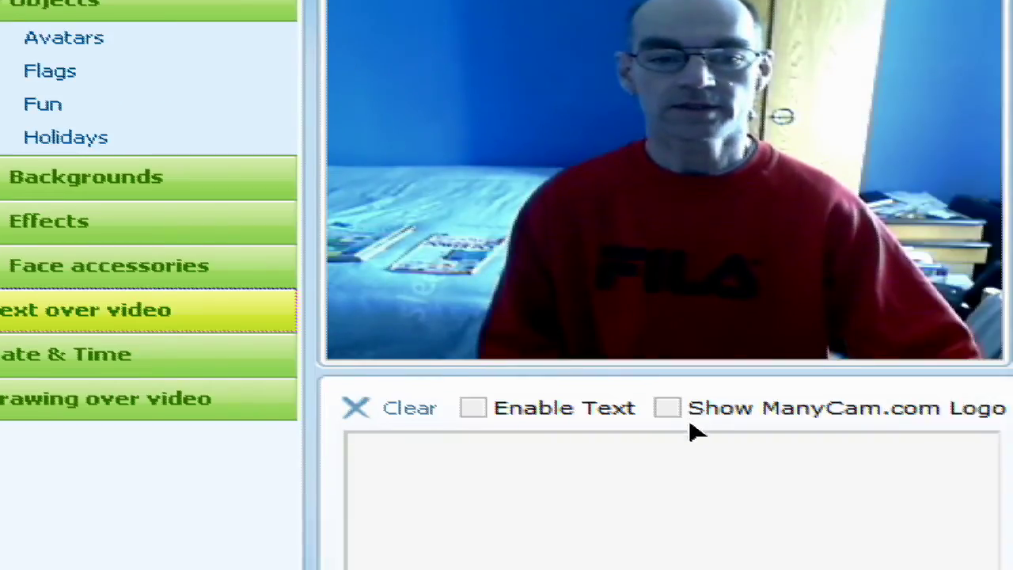
left_click(775, 526)
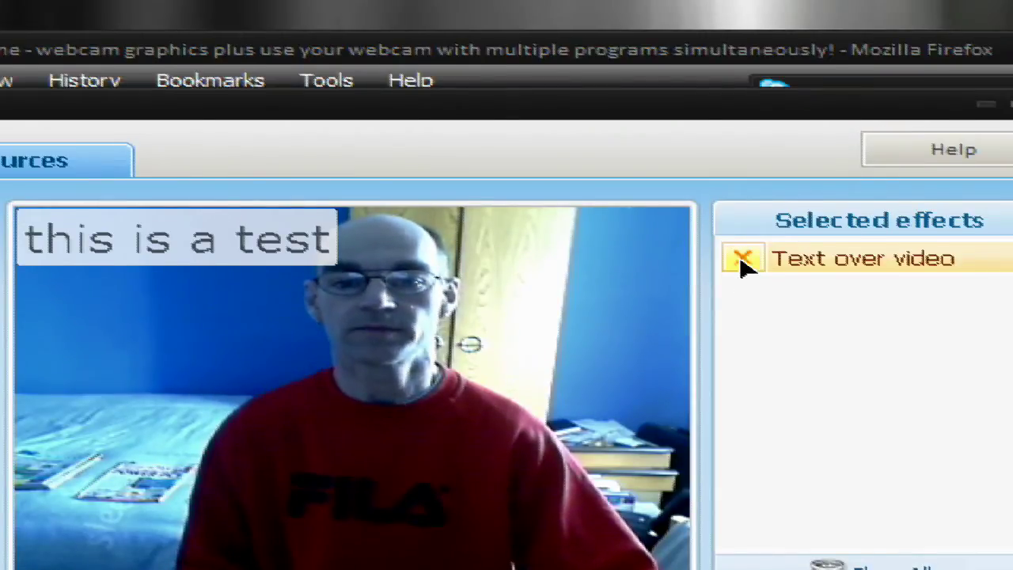
left_click(842, 178)
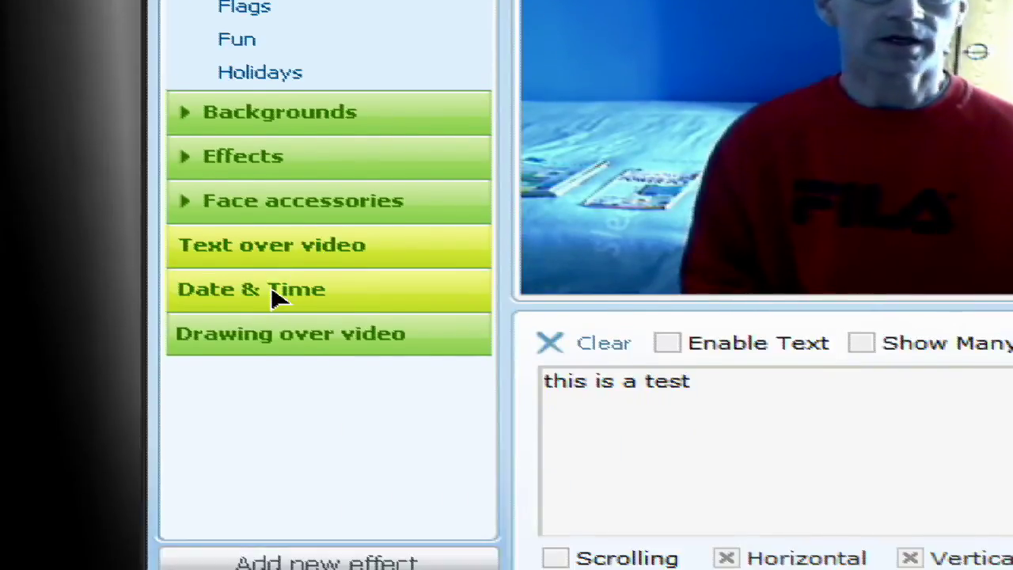
Step: Show an analog Date & Time clock on the live video, then remove it
left_click(6, 413)
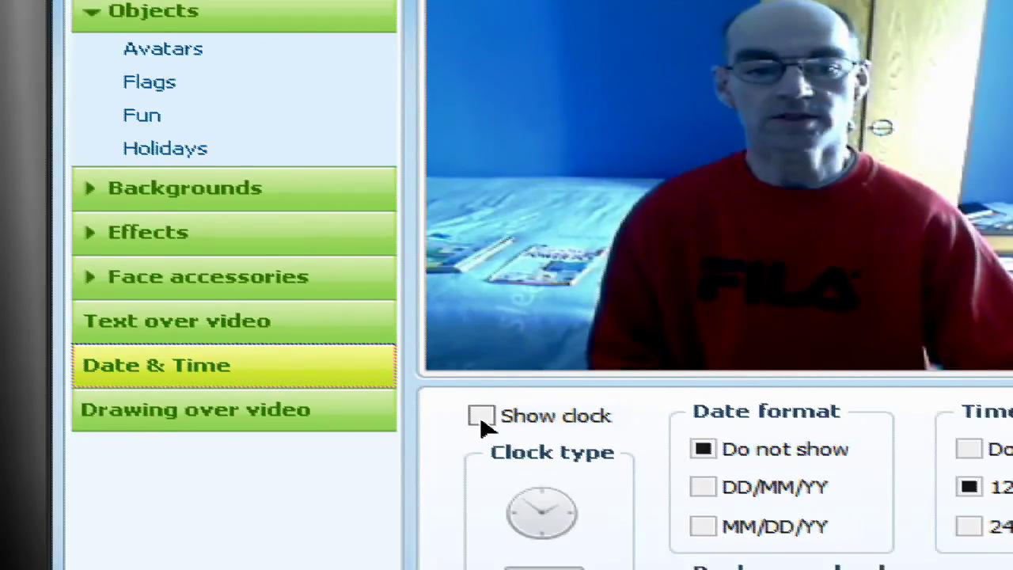
left_click(405, 473)
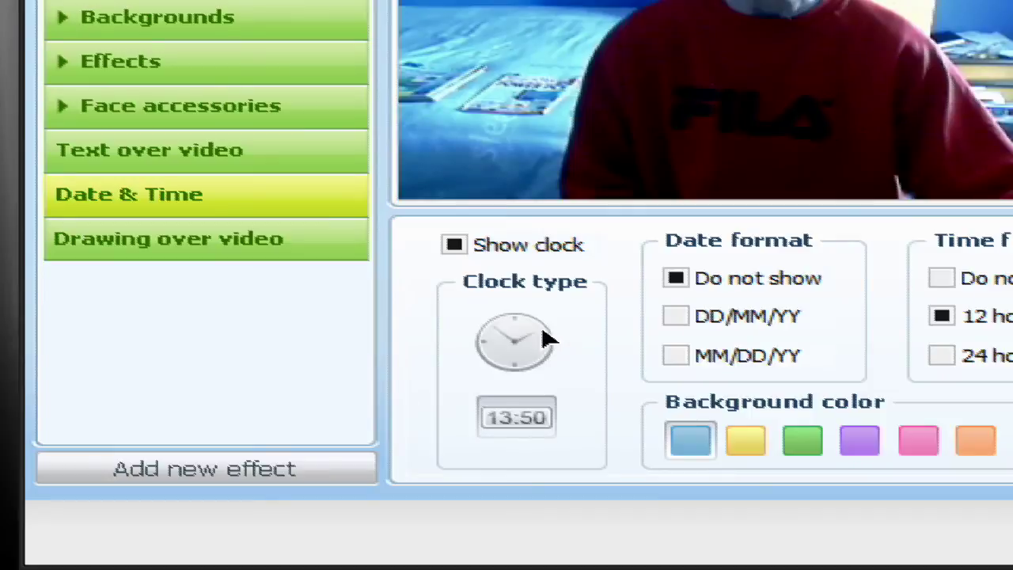
left_click(525, 349)
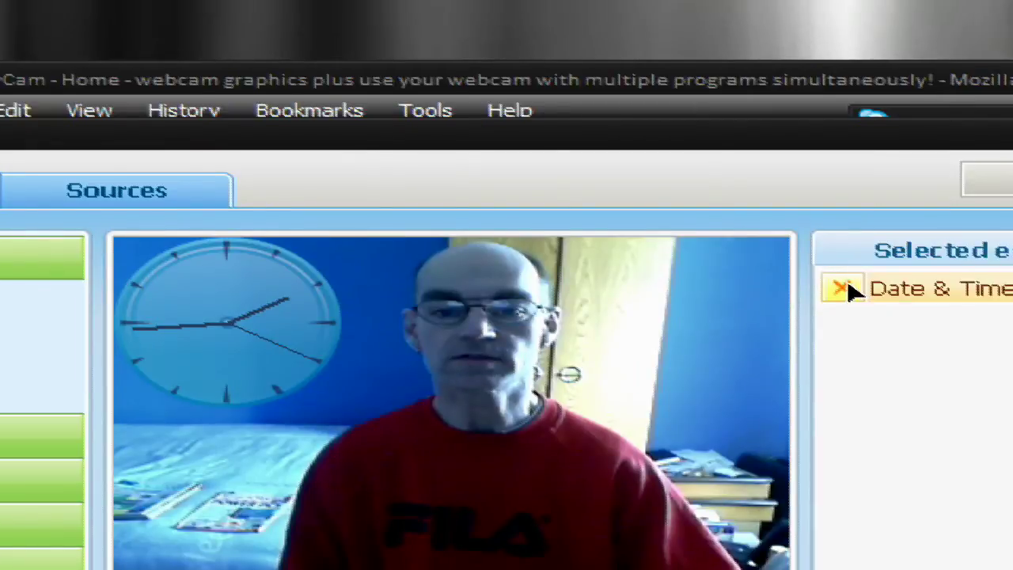
left_click(844, 287)
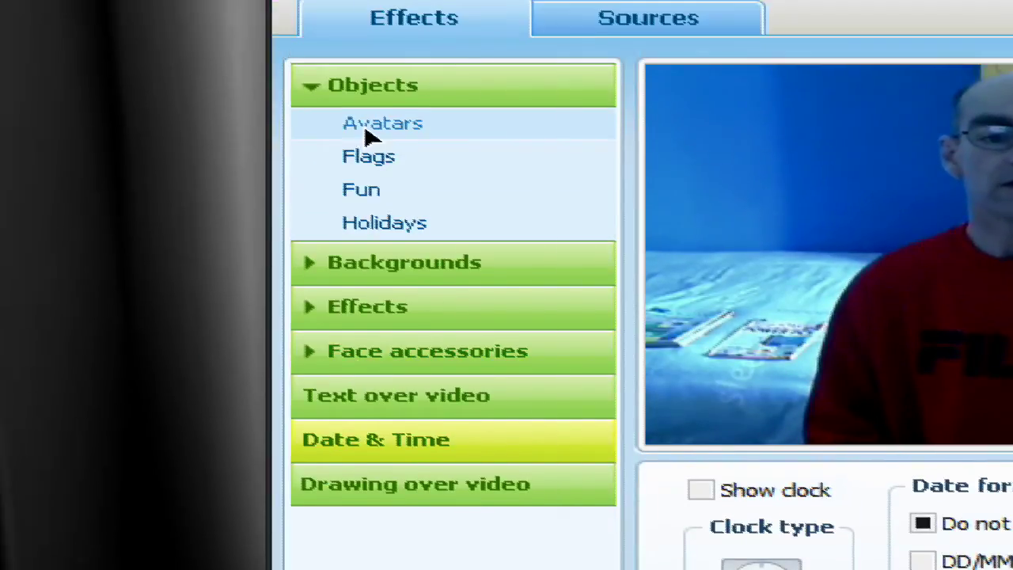
Step: Apply the Bear Mask and Cow Mask avatars to the video, then remove the mask
left_click(370, 136)
left_click(765, 526)
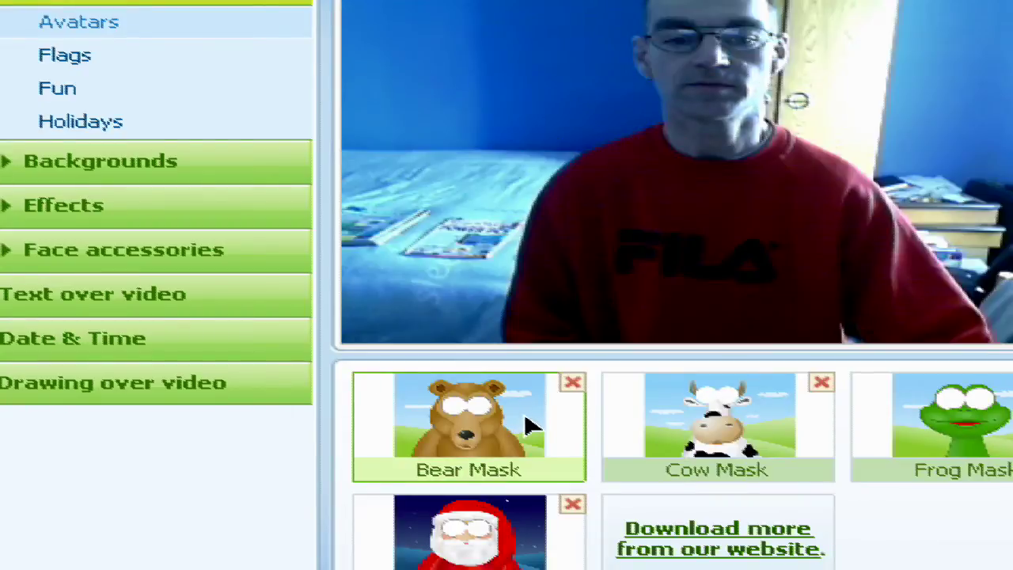
left_click(715, 425)
left_click(714, 425)
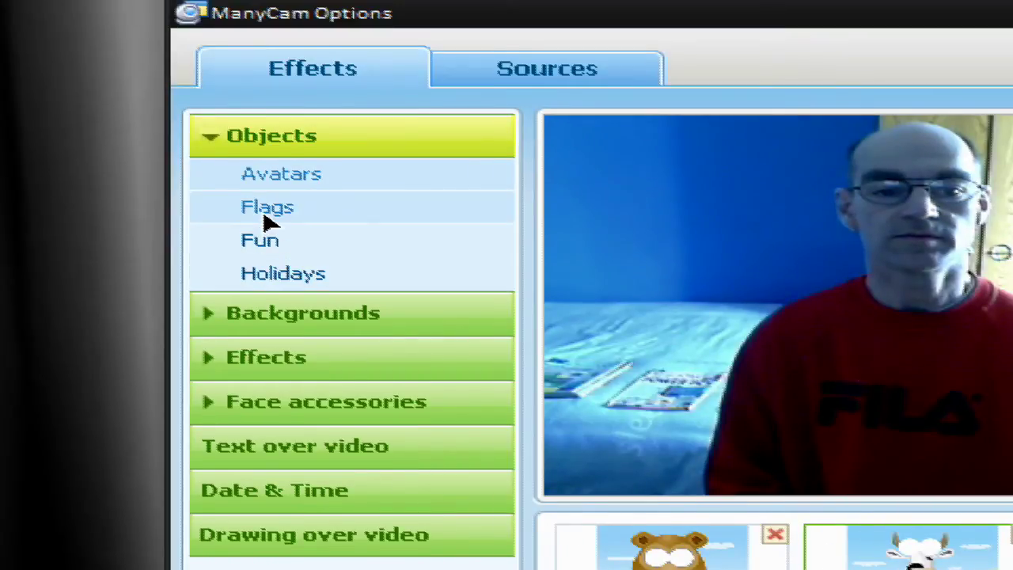
Step: Put the UK Flag on the video, remove it, and go to the Sources page
left_click(269, 214)
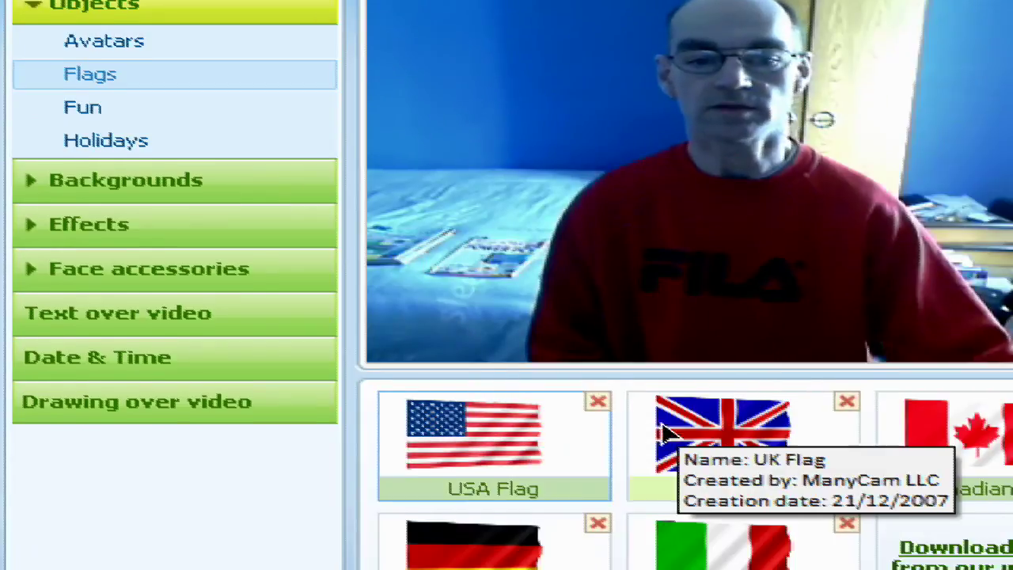
left_click(888, 569)
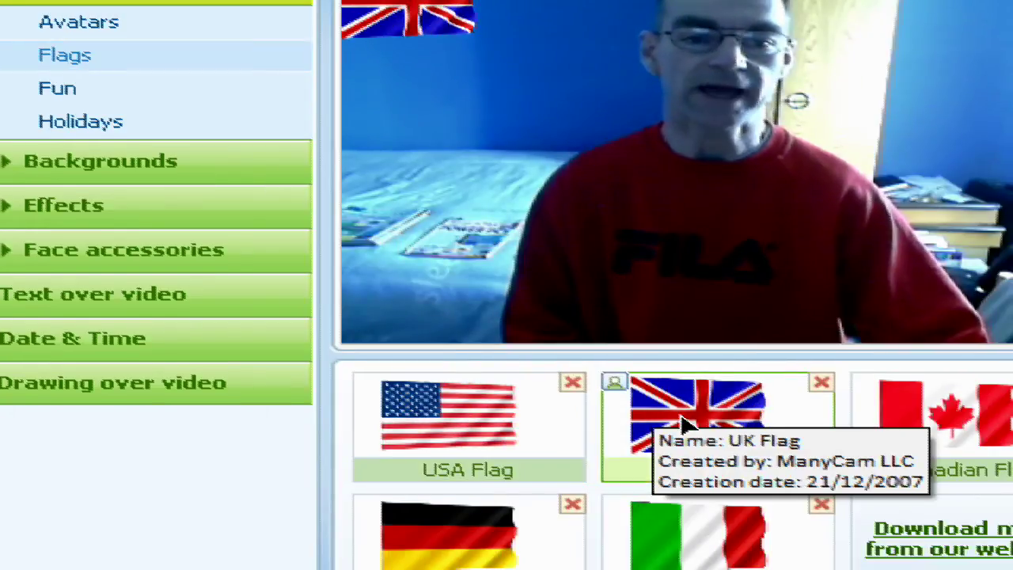
left_click(685, 425)
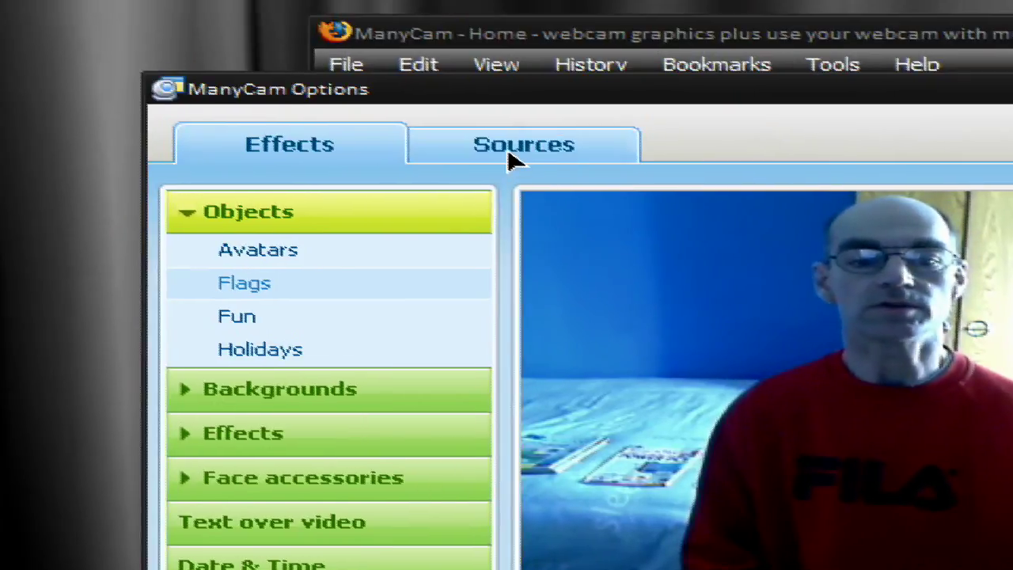
left_click(434, 8)
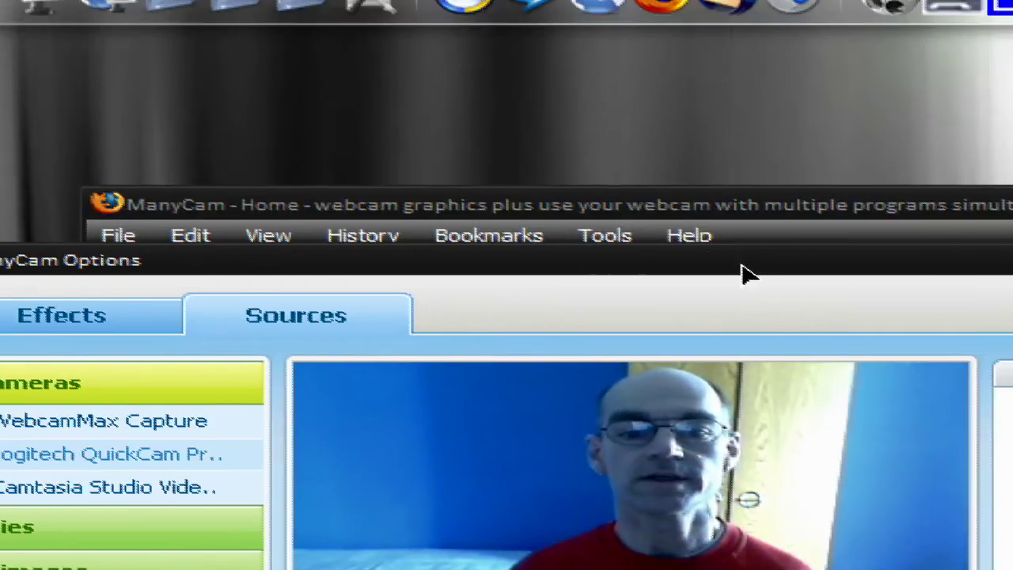
Step: Play the intro sequence movie file as the video source, then clear it from Recent Files
left_click_drag(866, 169, 674, 170)
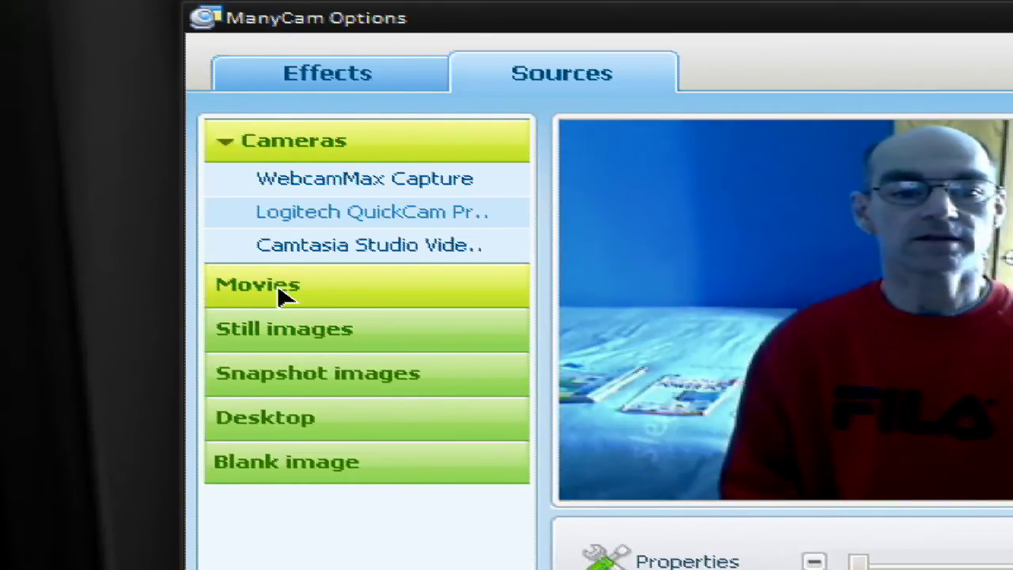
left_click(285, 296)
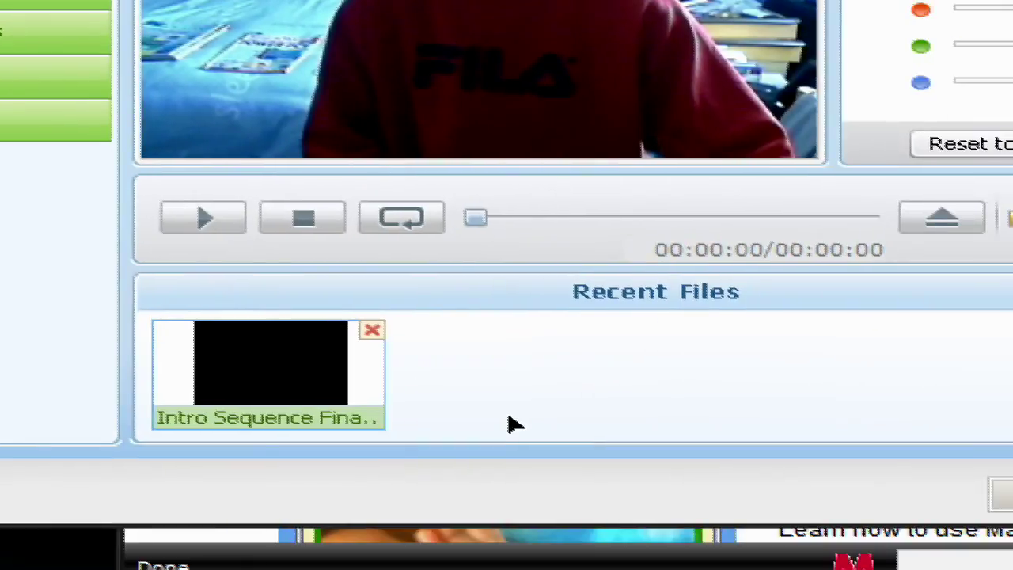
left_click(372, 331)
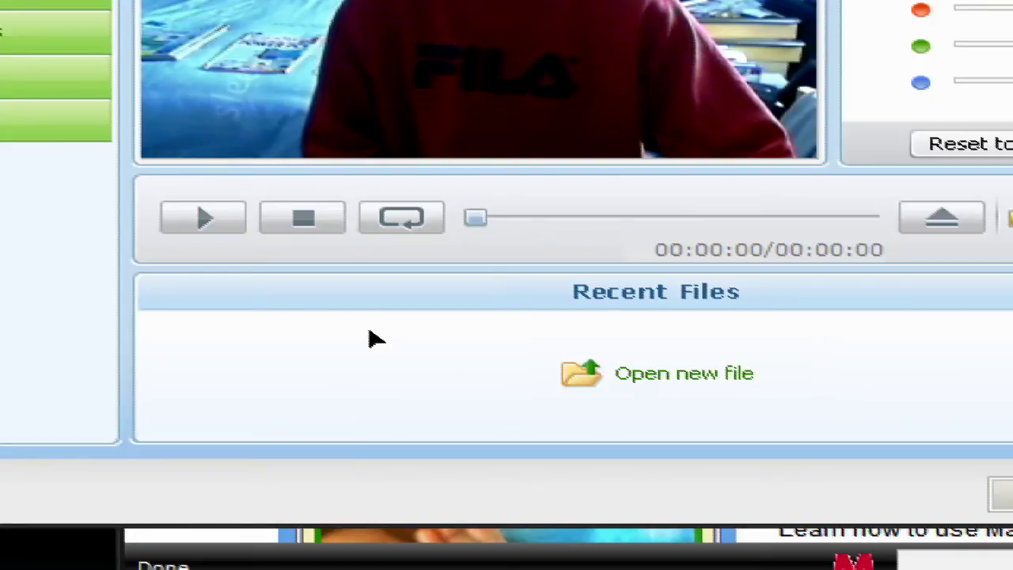
left_click(645, 378)
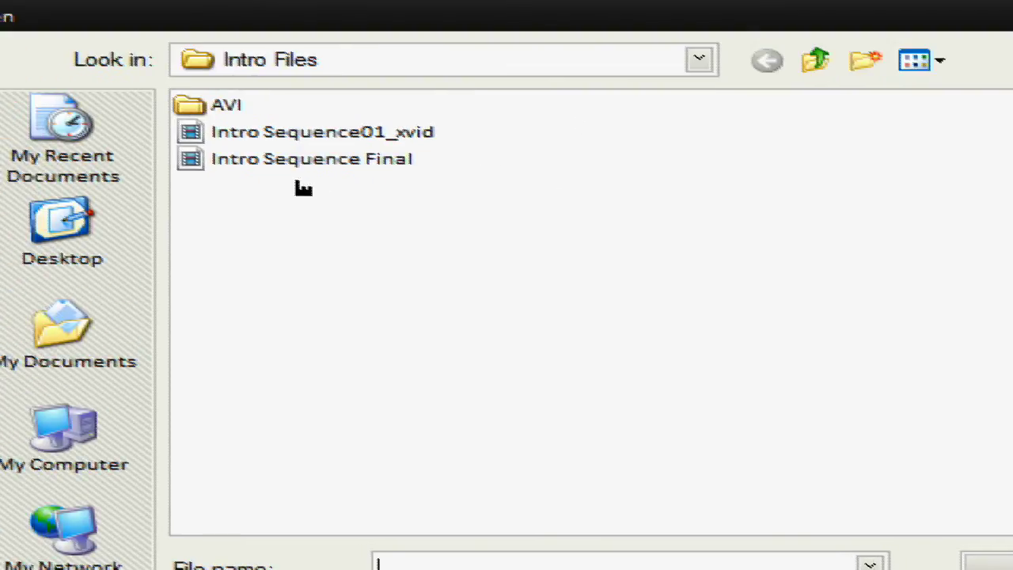
left_click(278, 162)
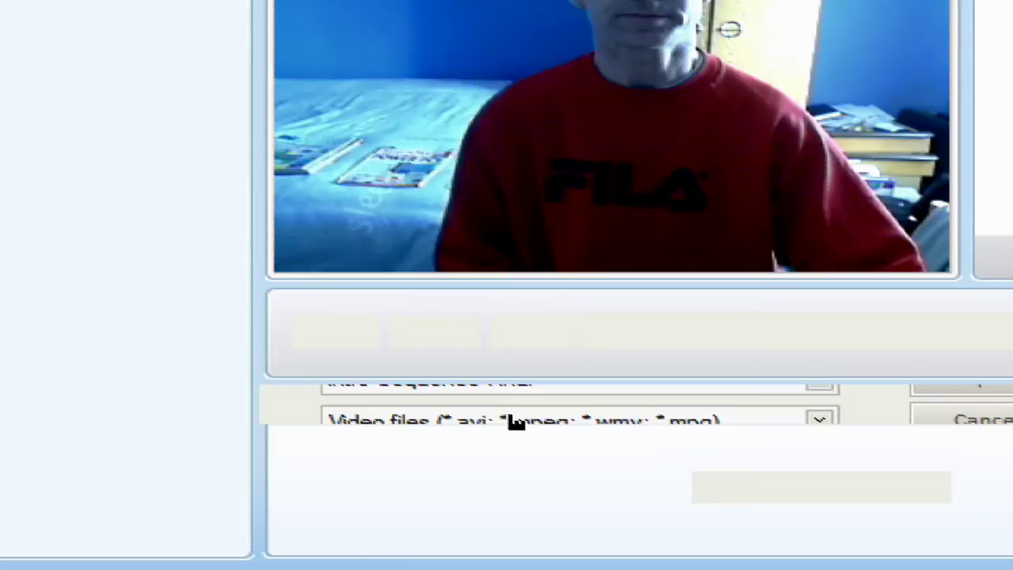
key("Return")
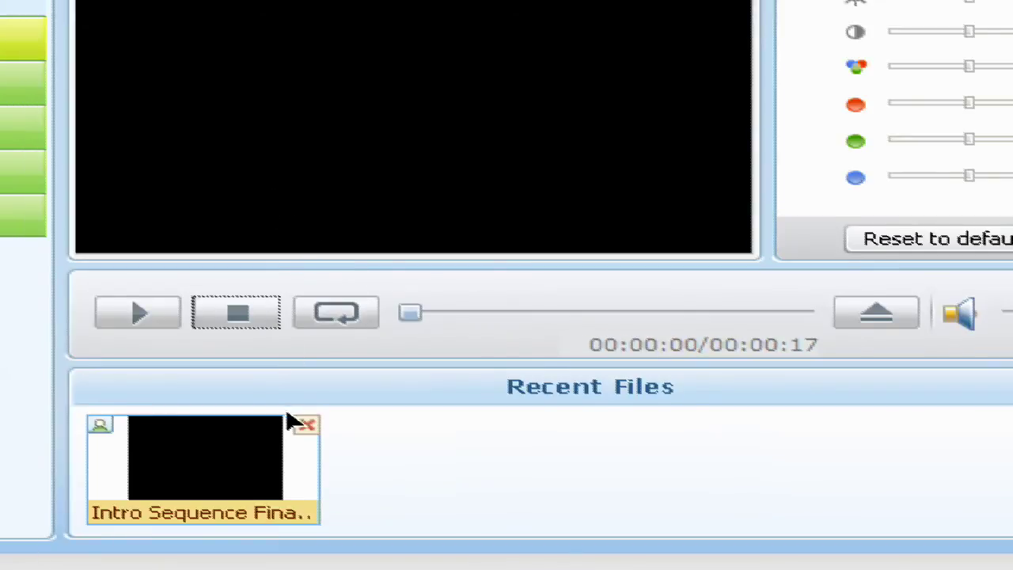
left_click(281, 405)
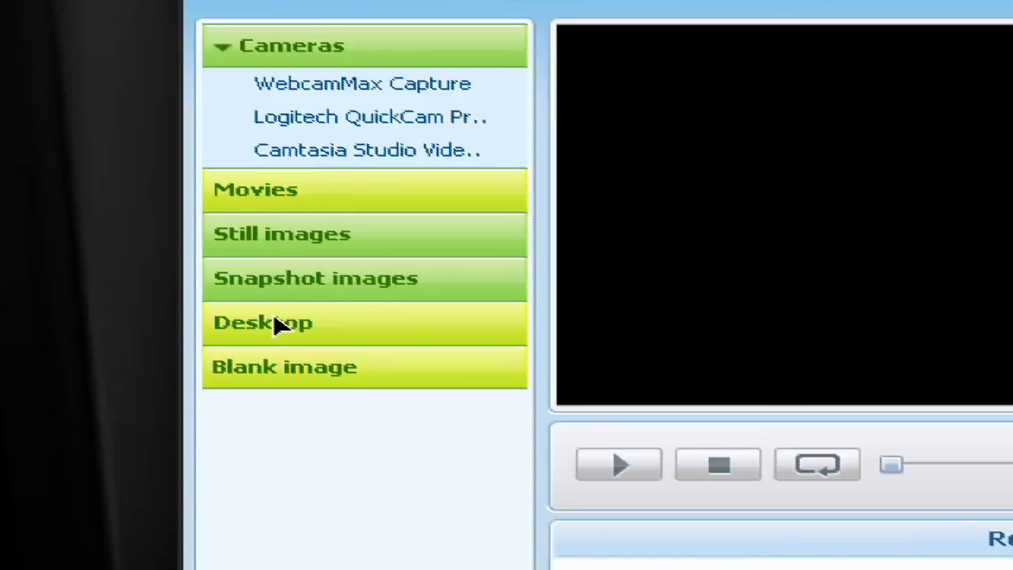
Step: Stream a partial desktop capture as the video source, opening My Computer to demonstrate
left_click(163, 294)
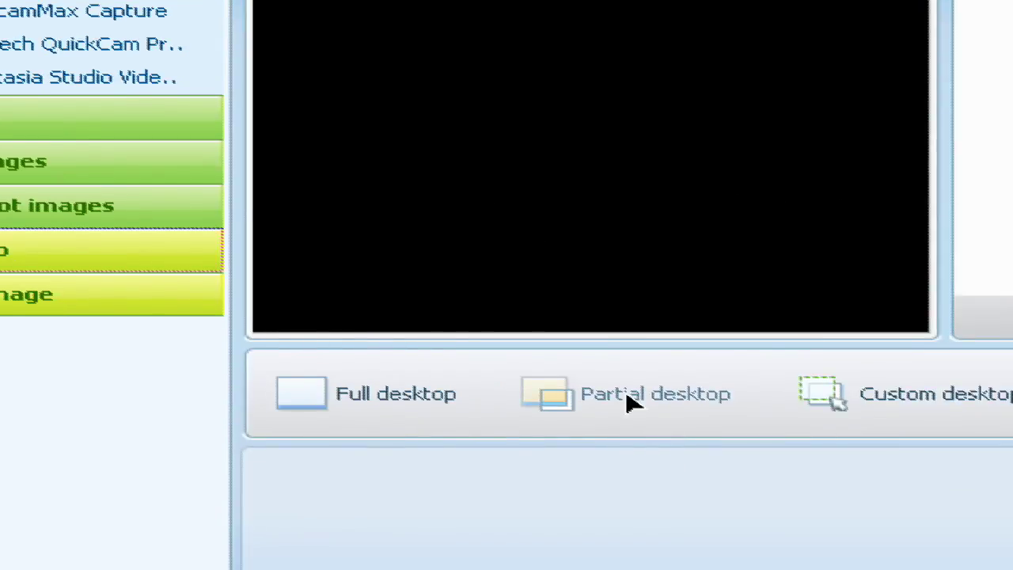
left_click(631, 402)
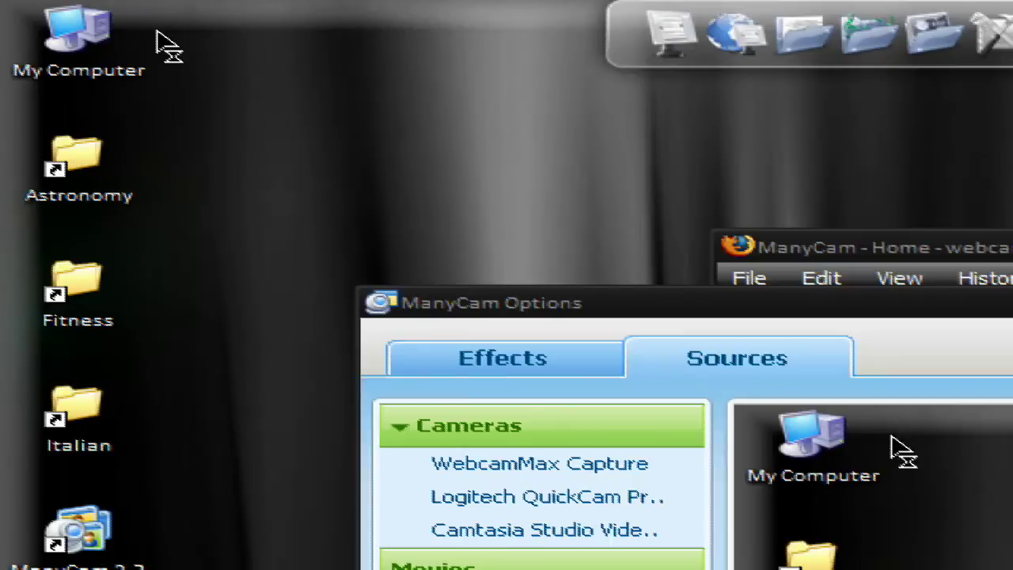
double_click(111, 32)
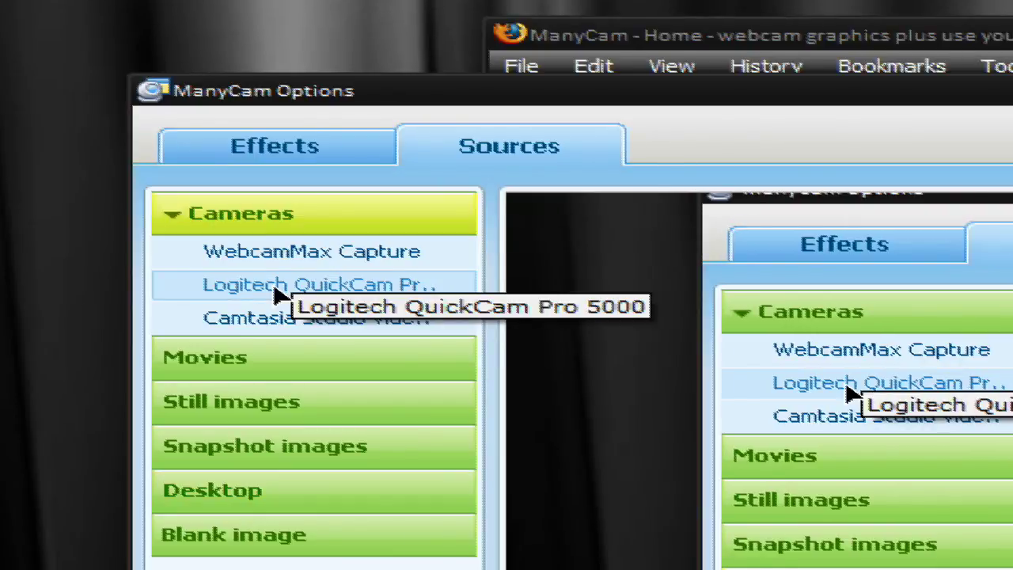
Step: Select the Logitech QuickCam Pro 5000 camera to restore the presenter's live webcam feed
left_click(225, 288)
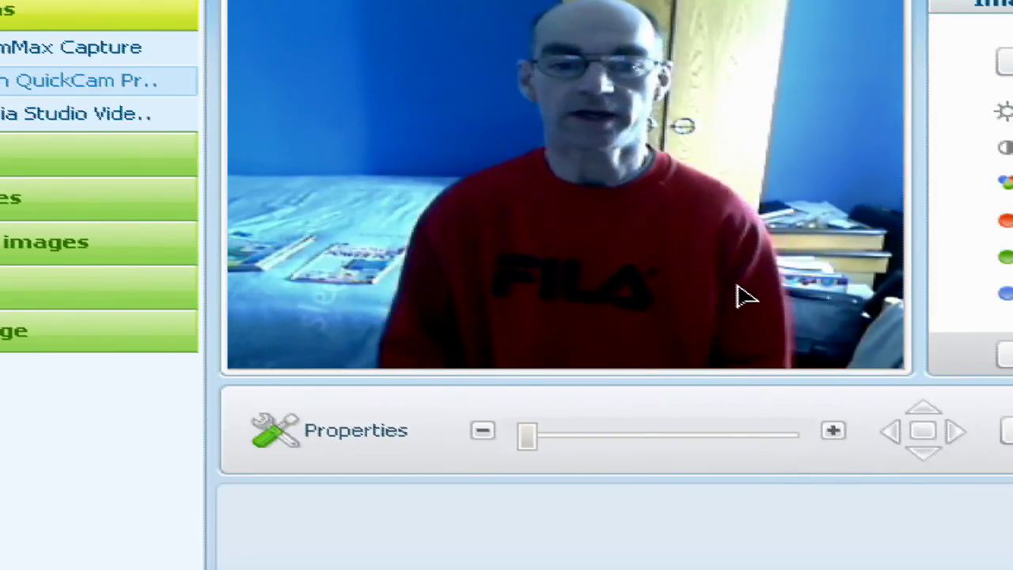